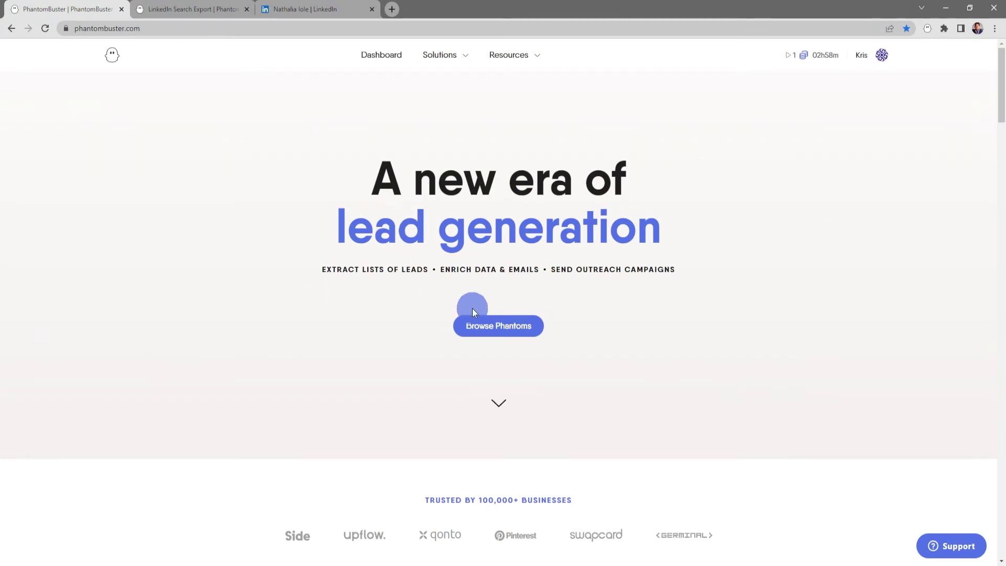
Browse the phantom store and open the LinkedIn Auto Connect phantom's page.
{"action": "left_click", "coordinate": [506, 326]}
{"action": "scroll", "coordinate": [505, 323], "scroll_direction": "down", "scroll_amount": 3}
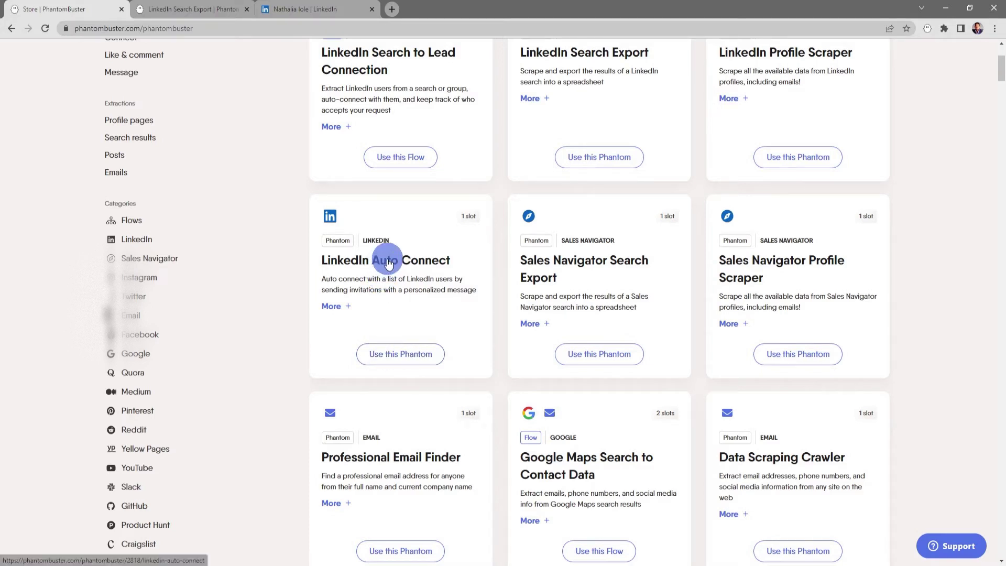
{"action": "left_click", "coordinate": [388, 264]}
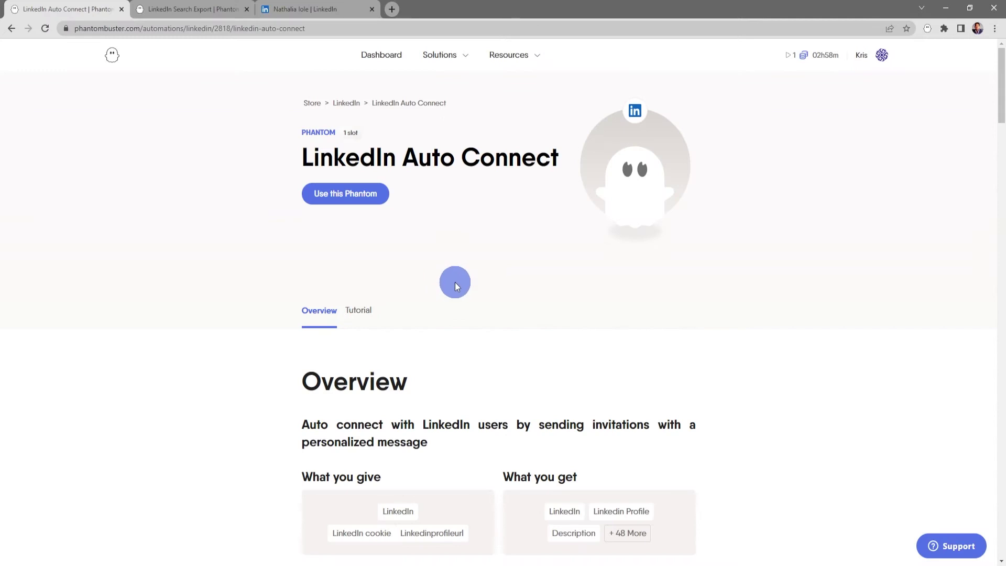
{"action": "scroll", "coordinate": [487, 310], "scroll_direction": "down", "scroll_amount": 14}
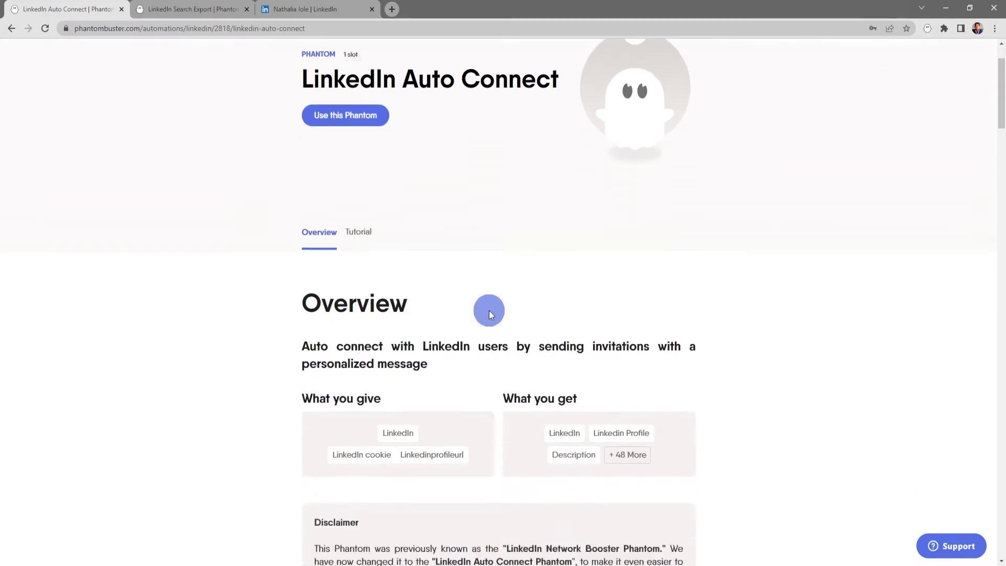
{"action": "scroll", "coordinate": [489, 313], "scroll_direction": "up", "scroll_amount": 15}
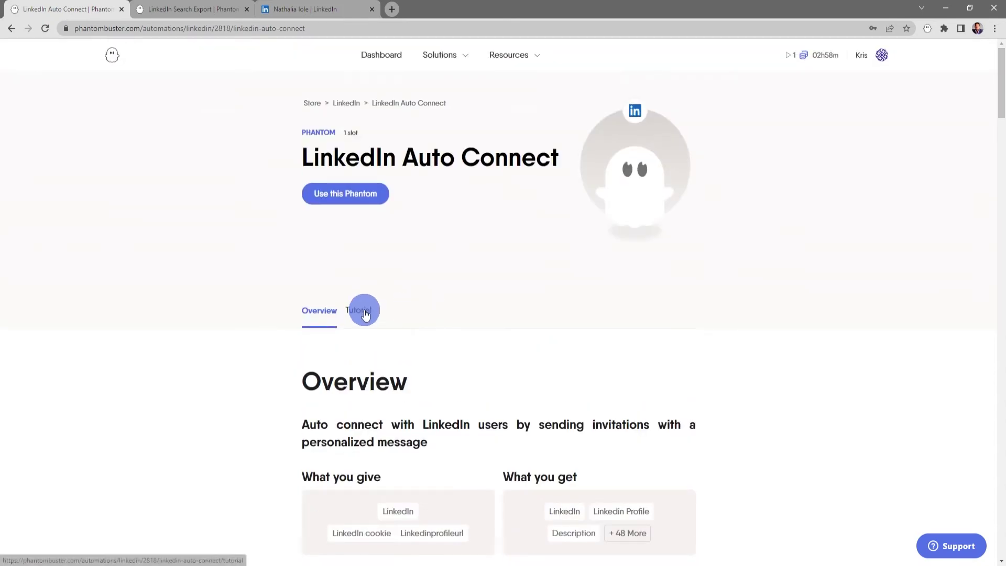
Read the LinkedIn Auto Connect tutorial, then begin setting up the phantom.
{"action": "left_click", "coordinate": [359, 309]}
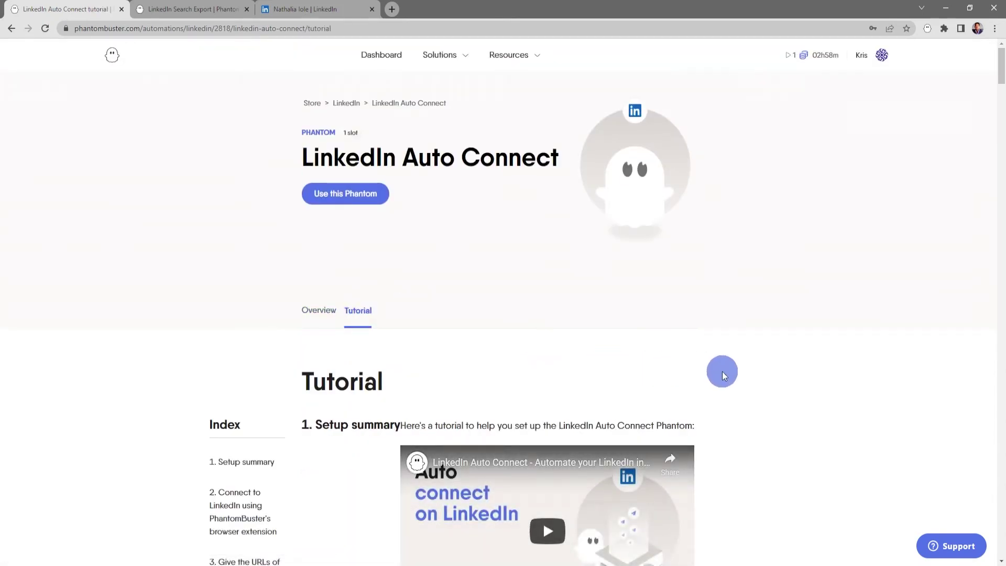
{"action": "scroll", "coordinate": [722, 371], "scroll_direction": "down", "scroll_amount": 1}
{"action": "scroll", "coordinate": [722, 371], "scroll_direction": "down", "scroll_amount": 6}
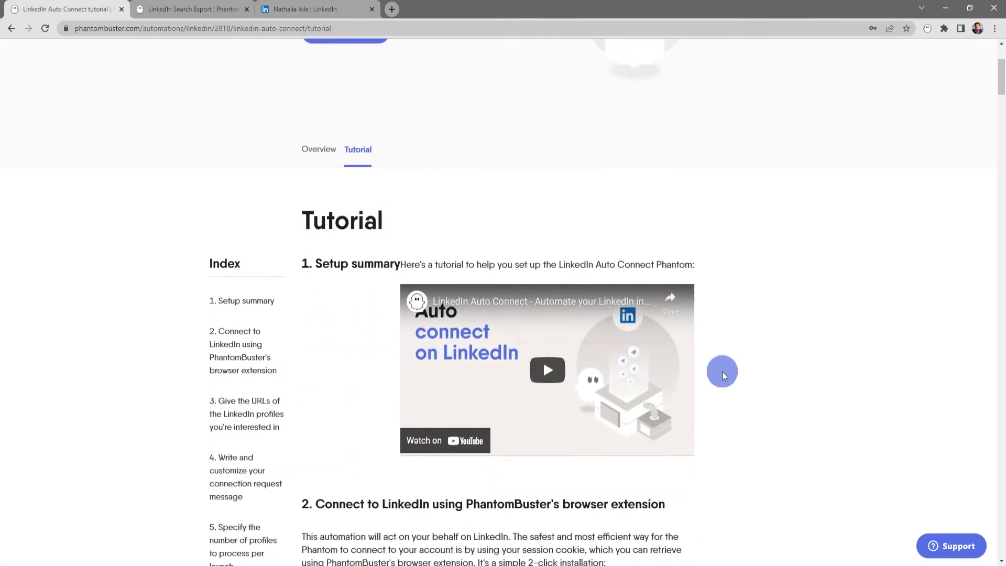
{"action": "scroll", "coordinate": [722, 371], "scroll_direction": "up", "scroll_amount": 2}
{"action": "scroll", "coordinate": [722, 371], "scroll_direction": "up", "scroll_amount": 5}
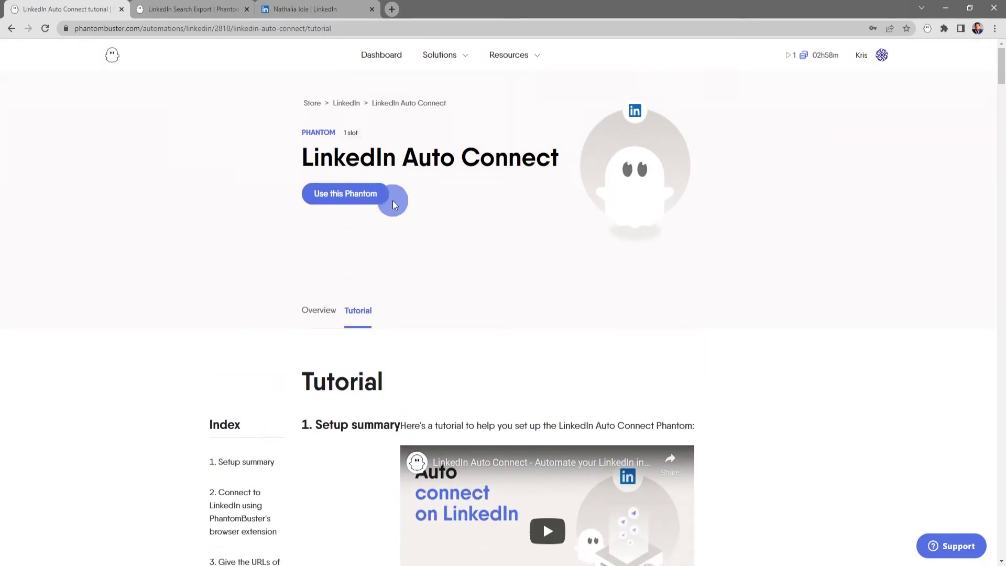
{"action": "left_click", "coordinate": [350, 201]}
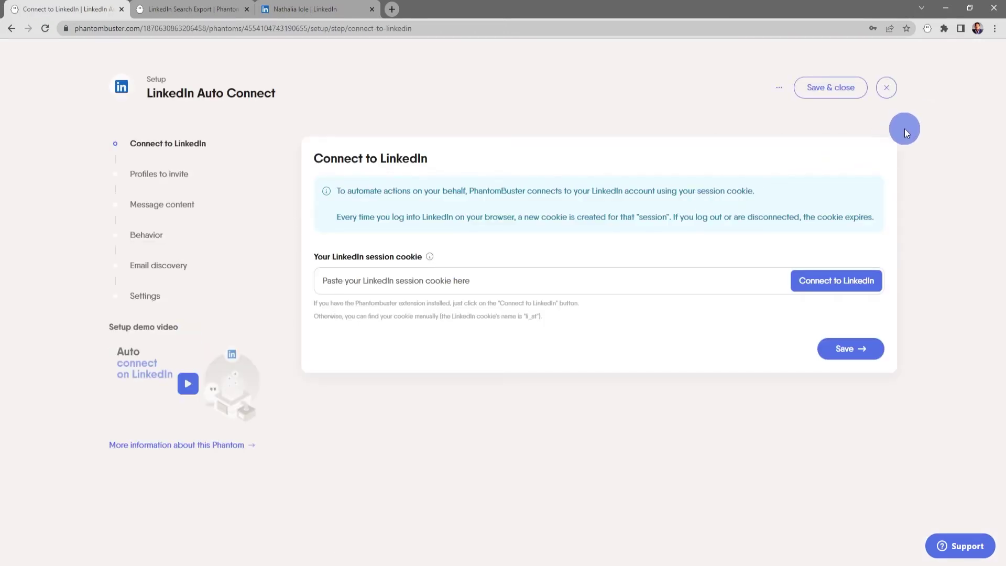
Connect the LinkedIn session cookie, save, and switch to the LinkedIn profile page.
{"action": "left_click", "coordinate": [818, 289]}
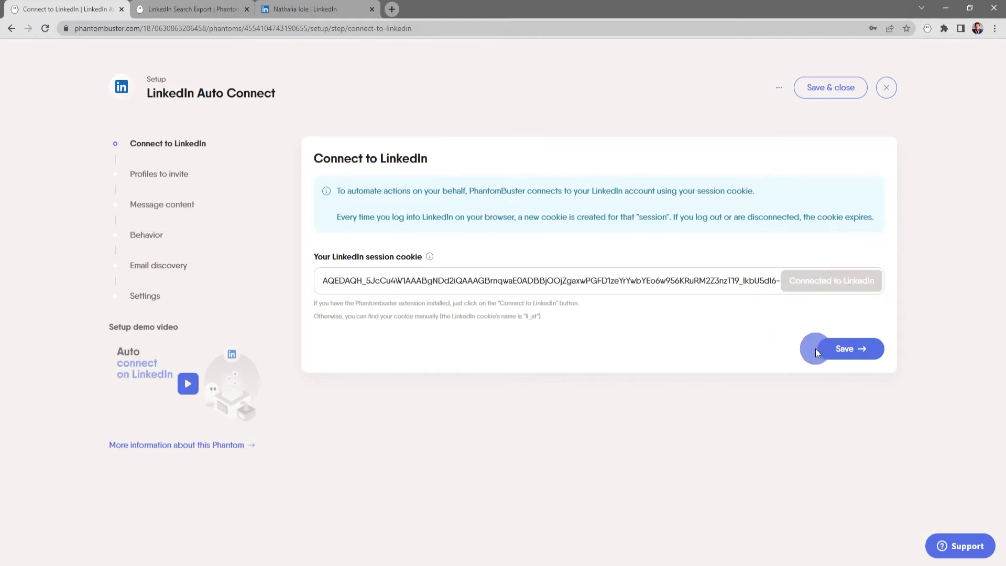
{"action": "left_click", "coordinate": [851, 349]}
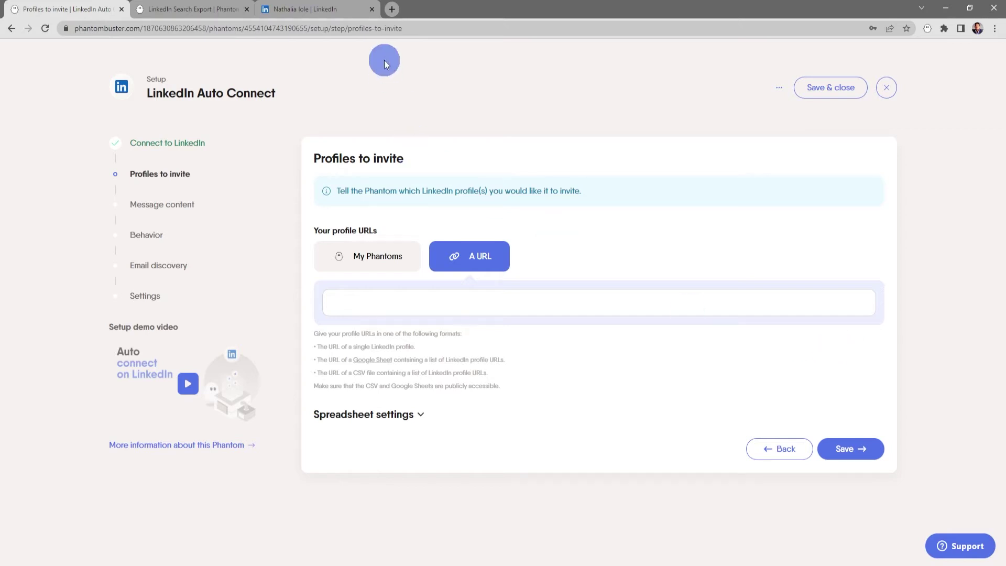
{"action": "left_click", "coordinate": [332, 10]}
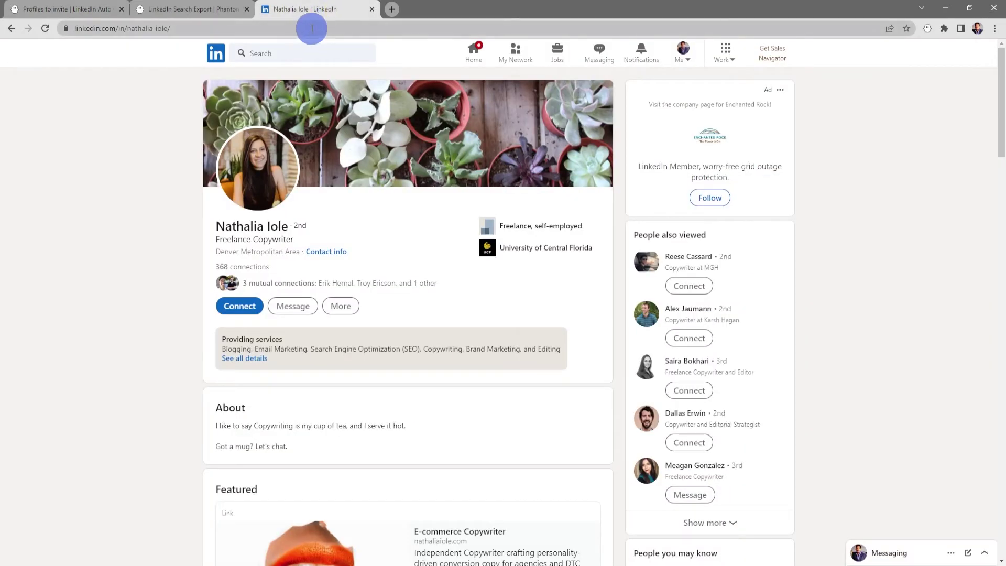
Copy the LinkedIn profile's URL from the address bar and return to PhantomBuster.
{"action": "left_click", "coordinate": [186, 28]}
{"action": "key", "text": "ctrl+c"}
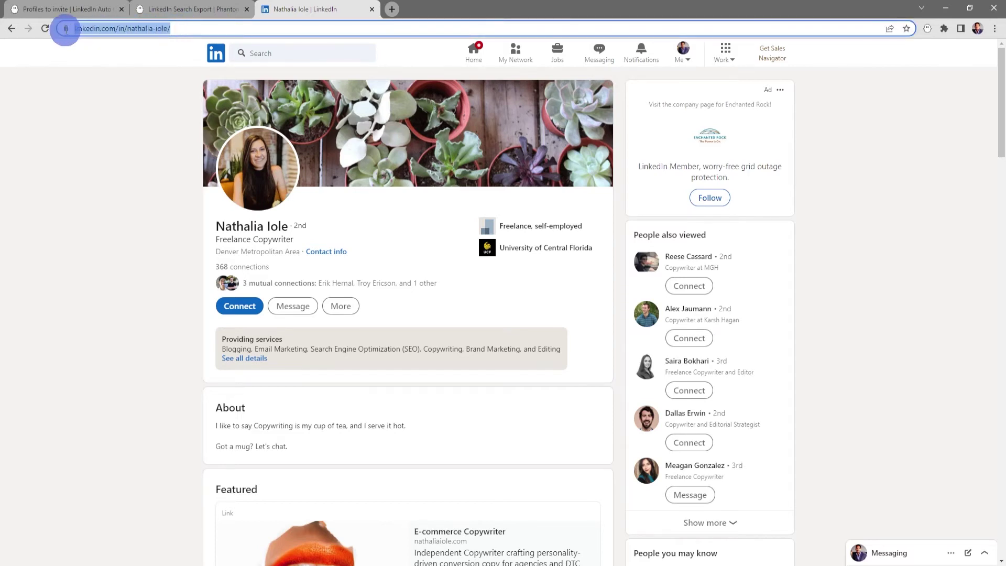
{"action": "right_click", "coordinate": [179, 28]}
{"action": "left_click", "coordinate": [227, 107]}
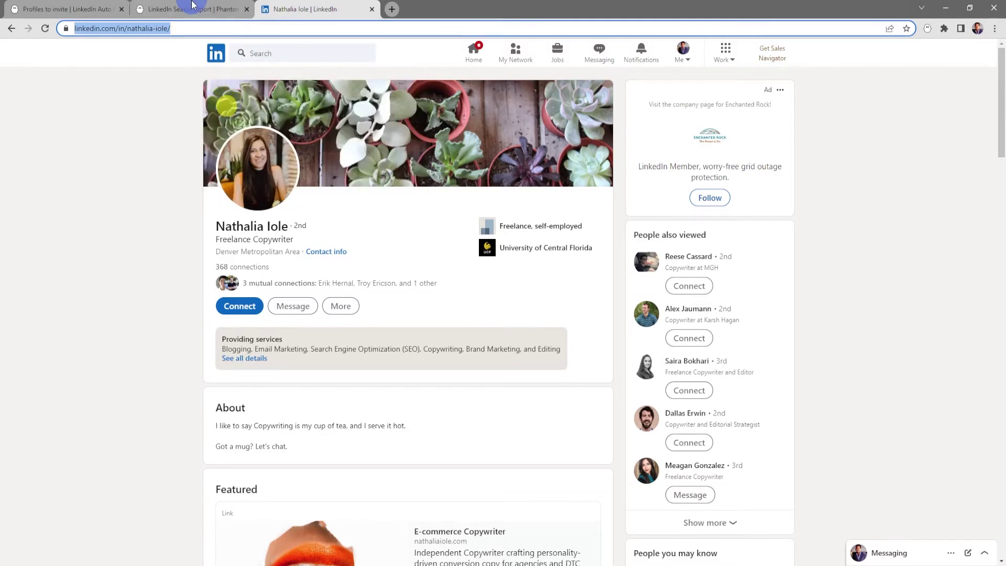
{"action": "left_click", "coordinate": [86, 9]}
Paste the copied LinkedIn profile URL as the profile to invite and save.
{"action": "left_click", "coordinate": [350, 303]}
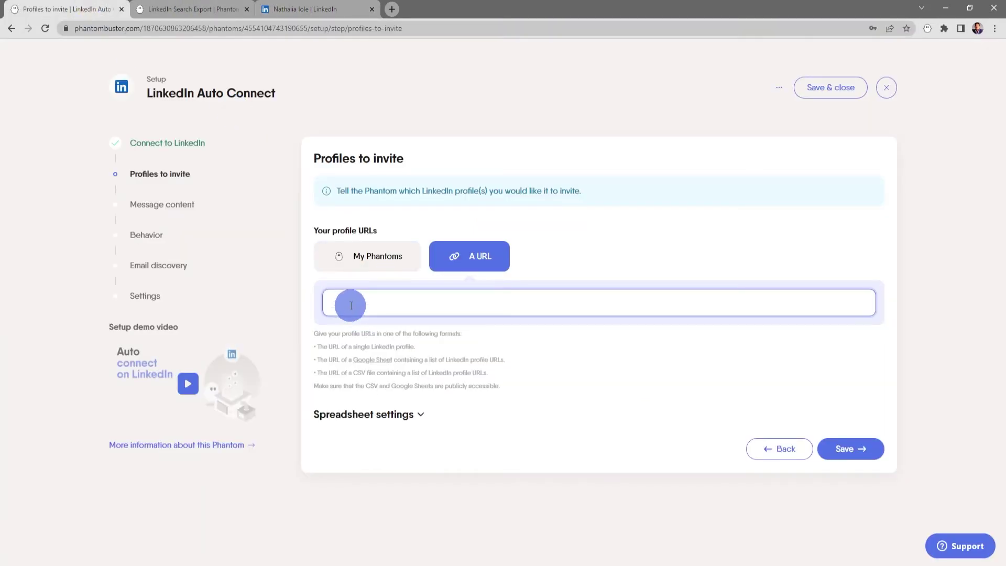
{"action": "right_click", "coordinate": [351, 304]}
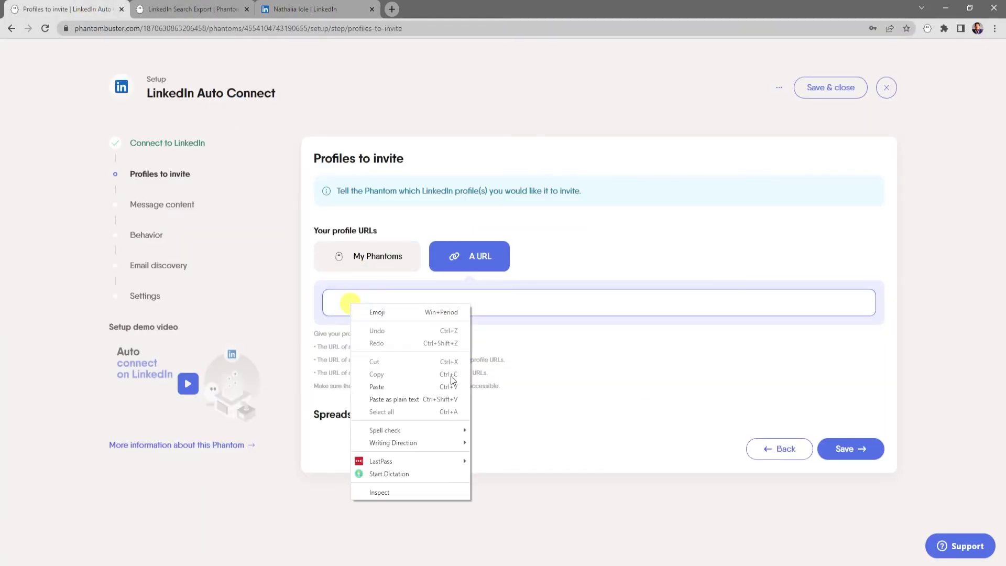
{"action": "left_click", "coordinate": [427, 384]}
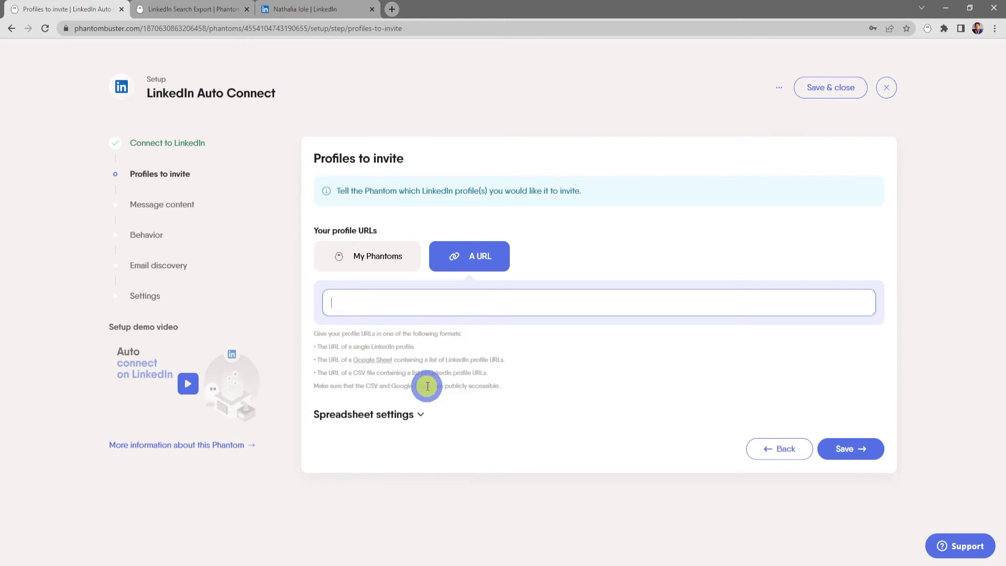
{"action": "left_click", "coordinate": [852, 449]}
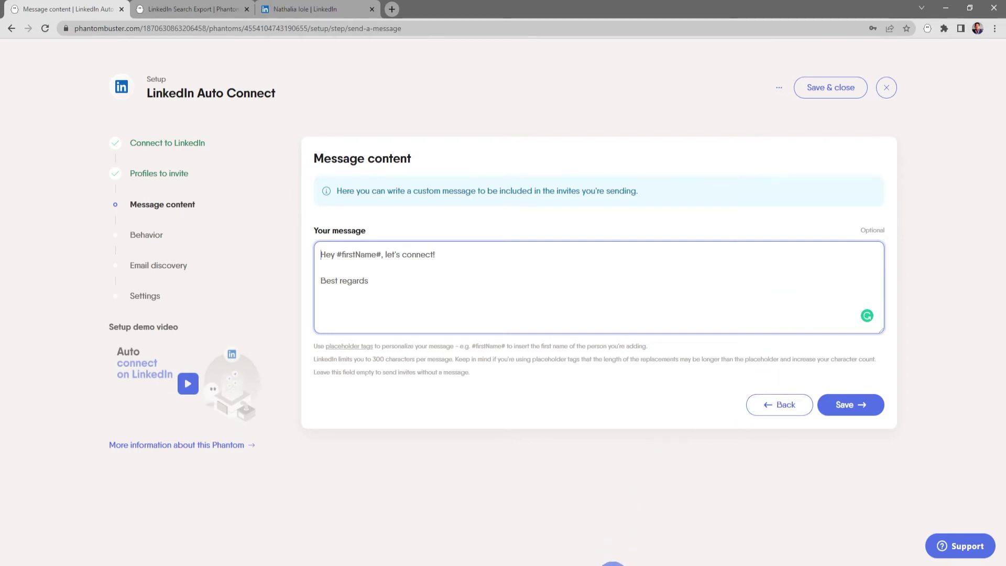
Copy the drafted copywriter invitation from Notepad and minimize Notepad.
{"action": "left_click", "coordinate": [609, 519]}
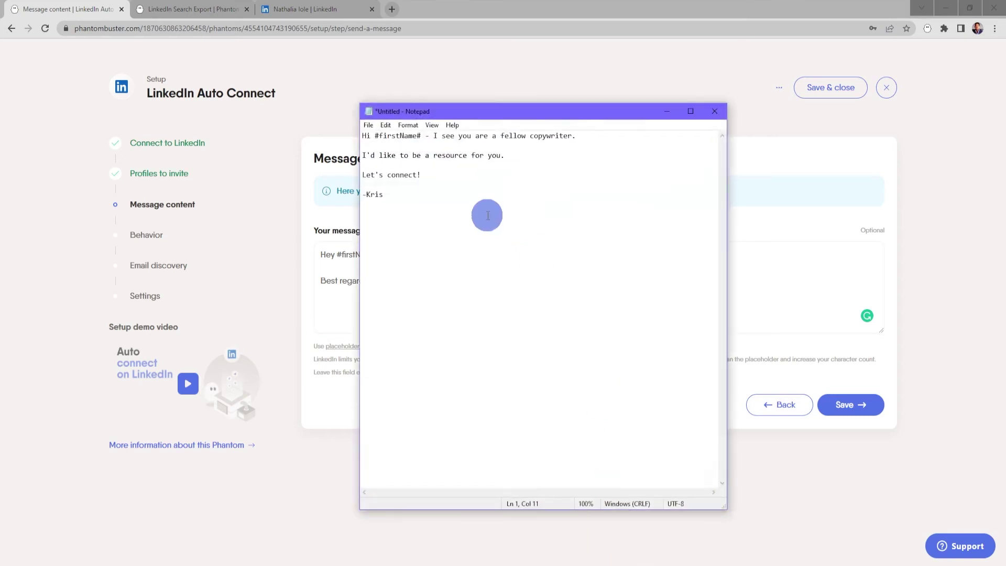
{"action": "left_click_drag", "start_coordinate": [401, 197], "coordinate": [360, 132]}
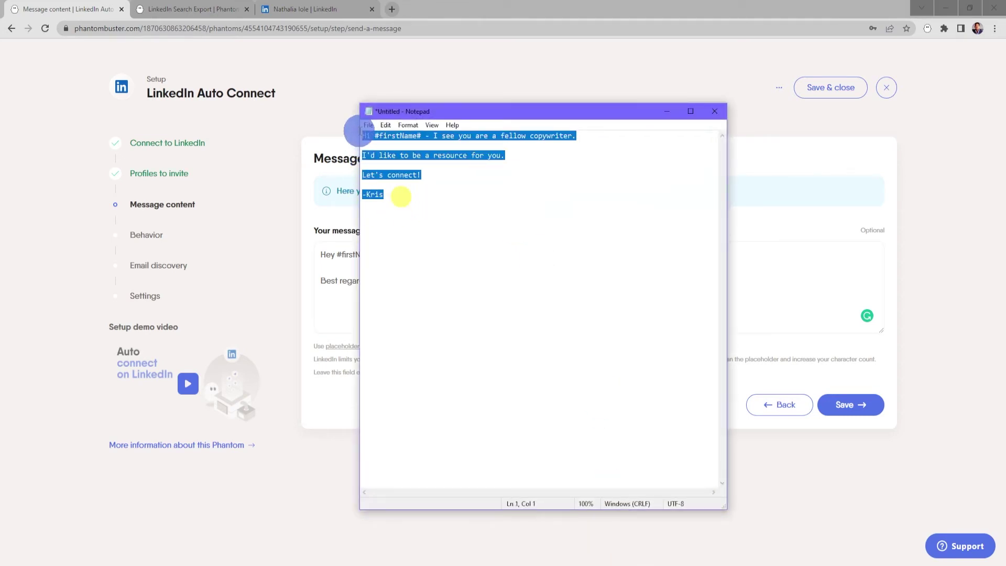
{"action": "right_click", "coordinate": [413, 157]}
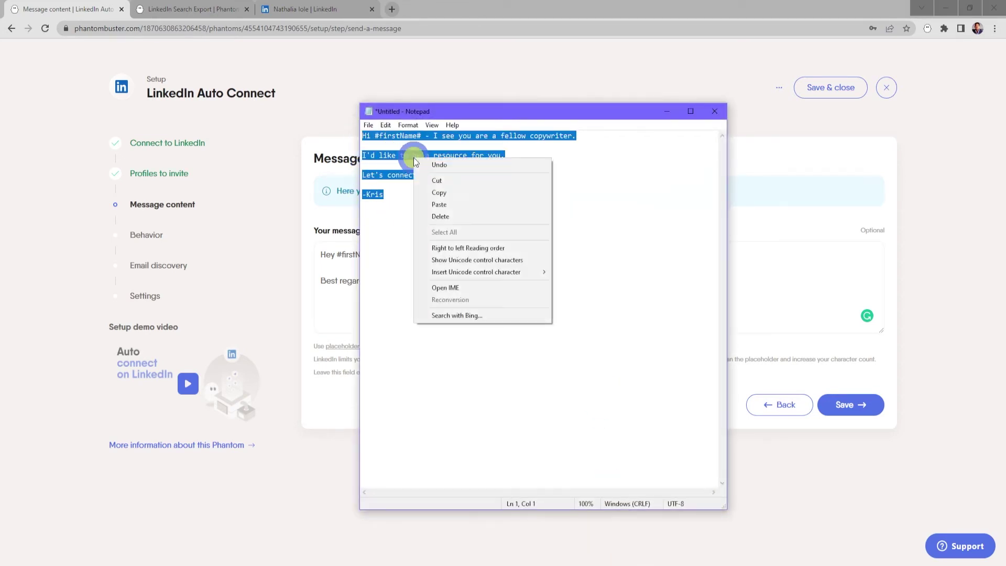
{"action": "left_click", "coordinate": [456, 194]}
{"action": "left_click", "coordinate": [668, 111]}
{"action": "left_click", "coordinate": [321, 262]}
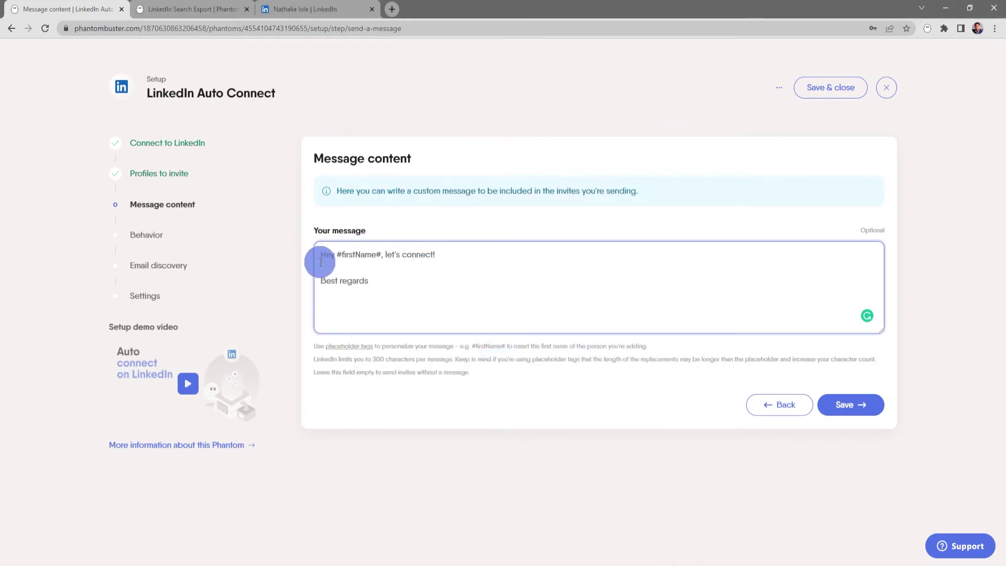
Paste the copywriter invitation greeting #firstName# into Your message, check it, and save.
{"action": "right_click", "coordinate": [321, 256]}
{"action": "left_click", "coordinate": [369, 335]}
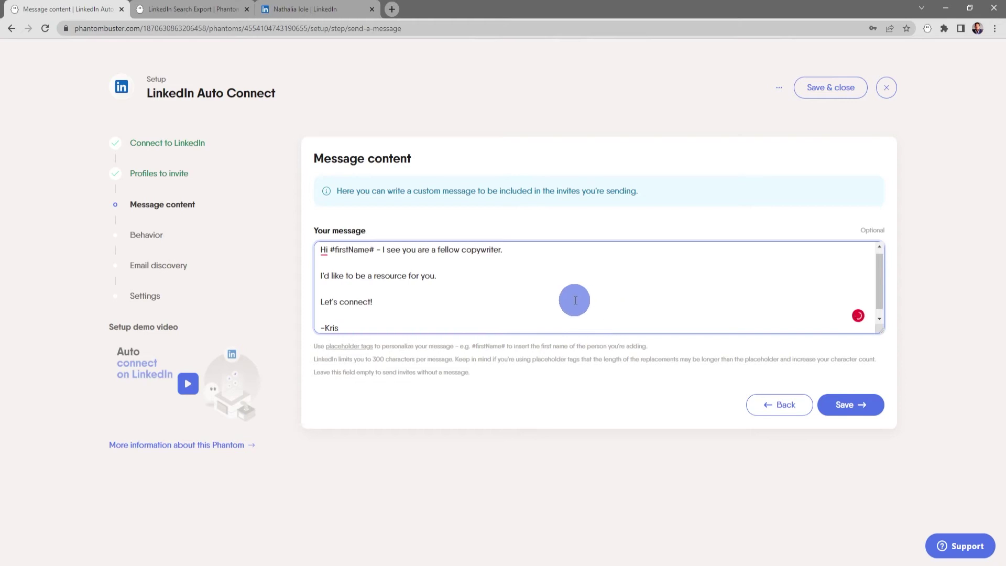
{"action": "left_click_drag", "start_coordinate": [374, 247], "coordinate": [329, 253]}
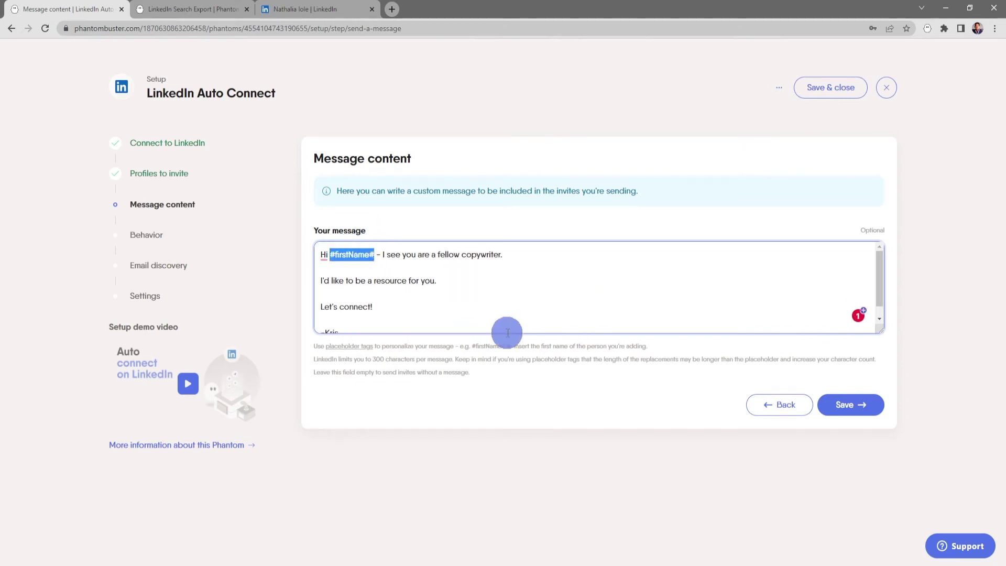
{"action": "left_click", "coordinate": [514, 383]}
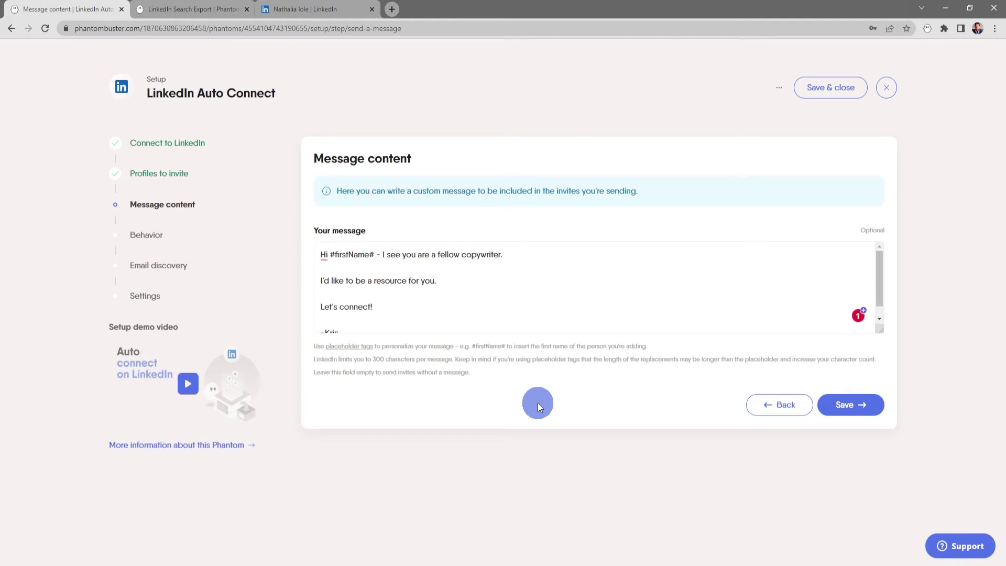
{"action": "left_click", "coordinate": [490, 302]}
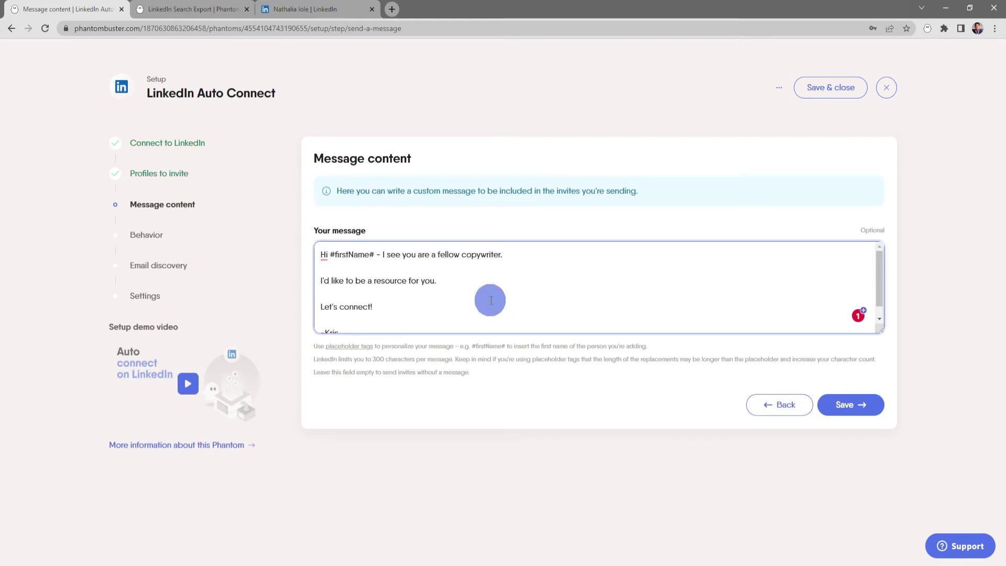
{"action": "scroll", "coordinate": [491, 301], "scroll_direction": "down", "scroll_amount": 1}
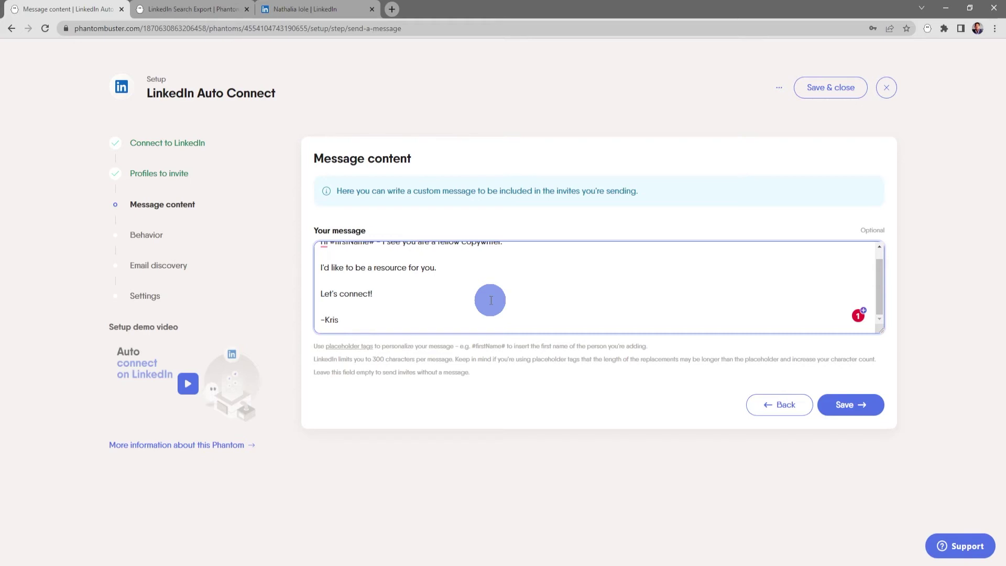
{"action": "scroll", "coordinate": [527, 299], "scroll_direction": "up", "scroll_amount": 1}
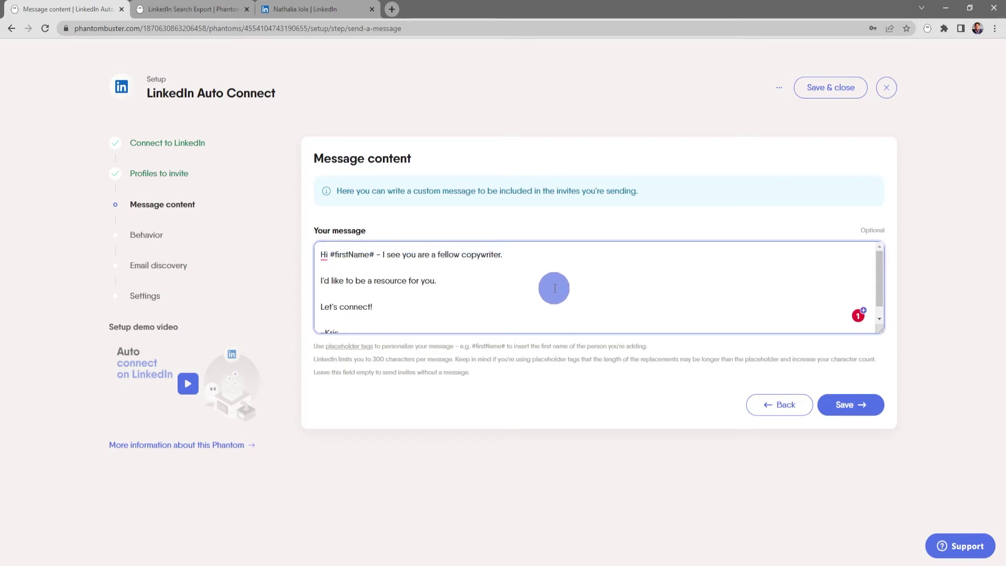
{"action": "left_click", "coordinate": [847, 405]}
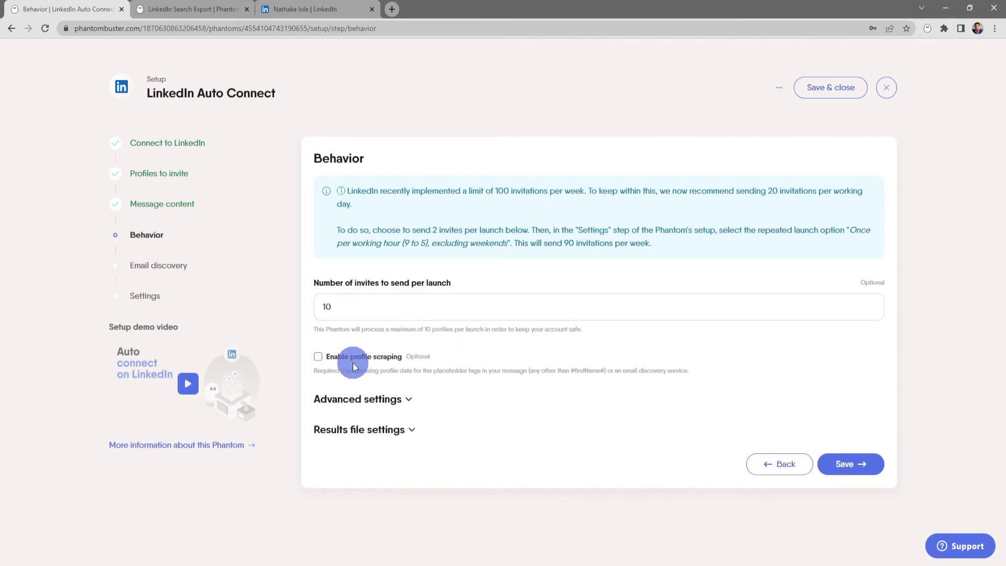
Review the Behavior advanced and results-file options, keep 10 invites per launch, and save.
{"action": "left_click", "coordinate": [414, 396]}
{"action": "scroll", "coordinate": [537, 409], "scroll_direction": "down", "scroll_amount": 2}
{"action": "scroll", "coordinate": [538, 405], "scroll_direction": "down", "scroll_amount": 1}
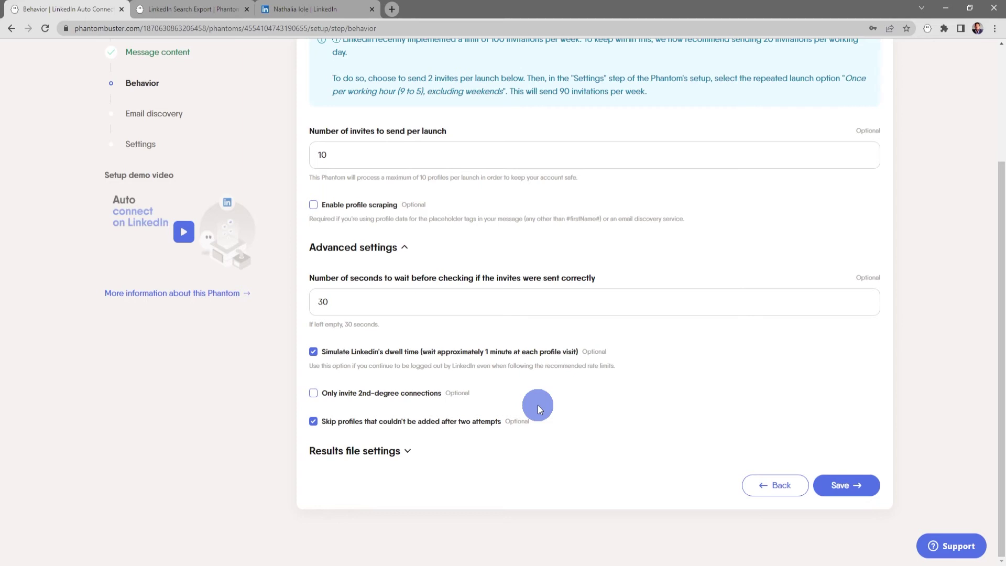
{"action": "left_click", "coordinate": [489, 295]}
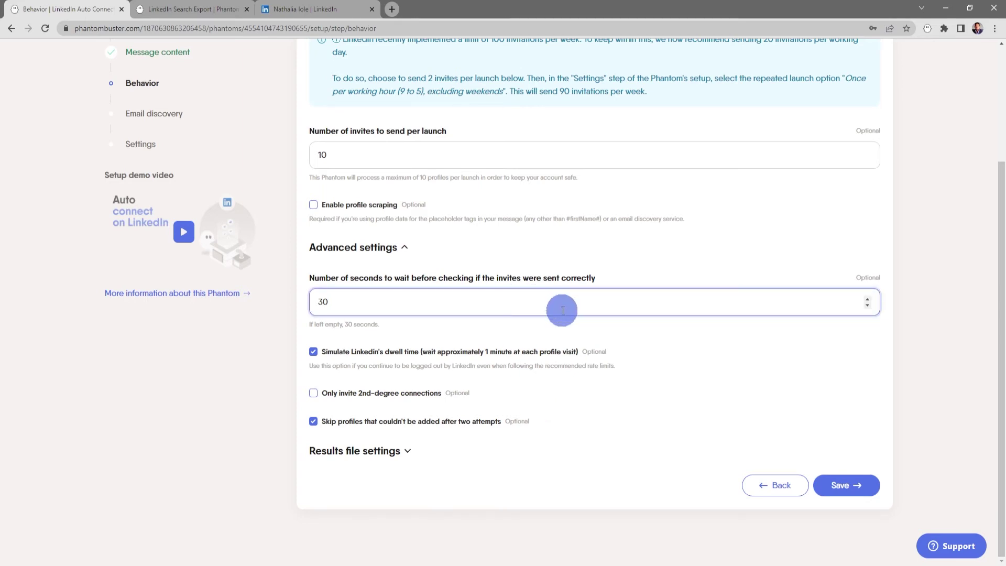
{"action": "left_click", "coordinate": [385, 452]}
{"action": "scroll", "coordinate": [502, 468], "scroll_direction": "down", "scroll_amount": 3}
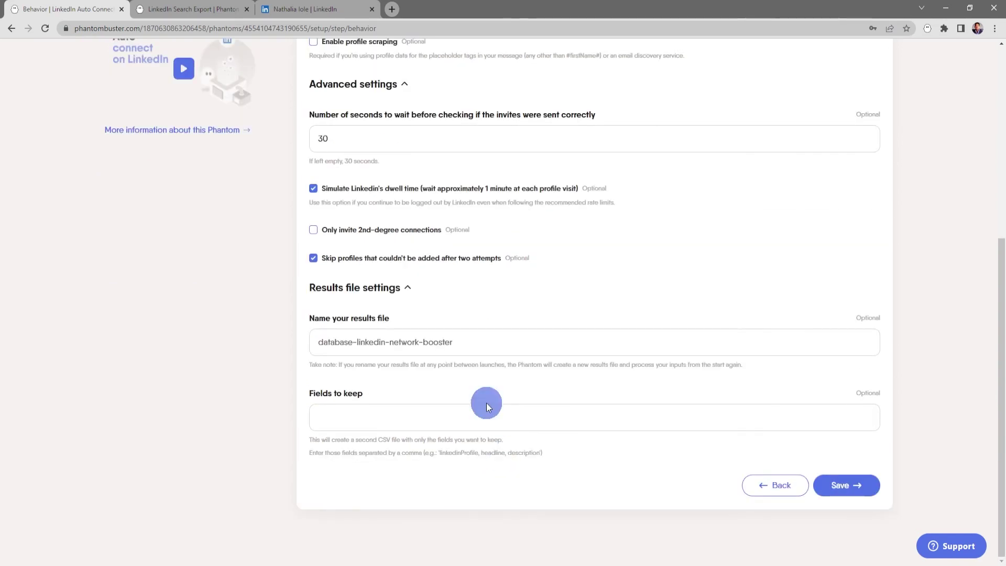
{"action": "left_click", "coordinate": [487, 344]}
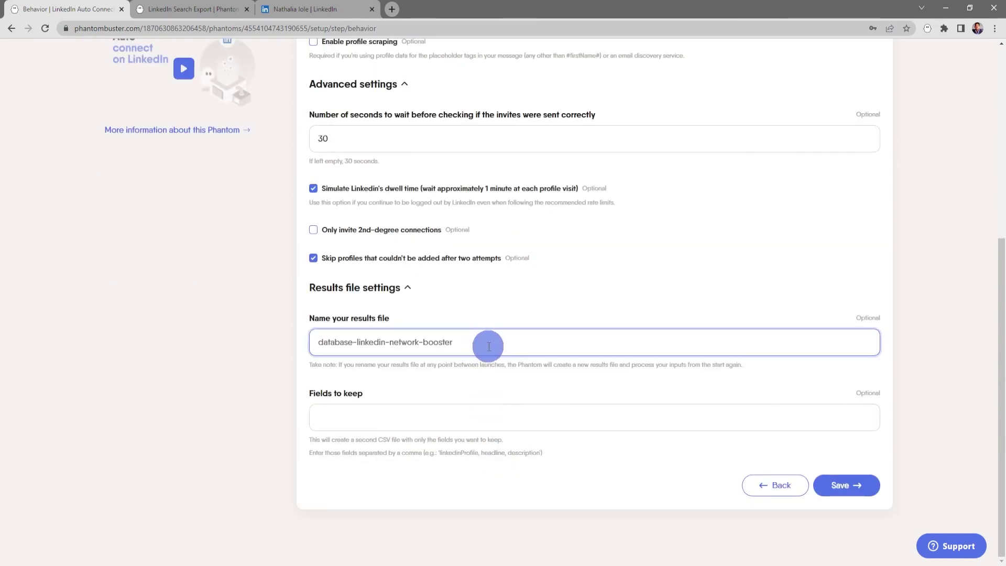
{"action": "left_click", "coordinate": [460, 289]}
{"action": "scroll", "coordinate": [400, 288], "scroll_direction": "up", "scroll_amount": 3}
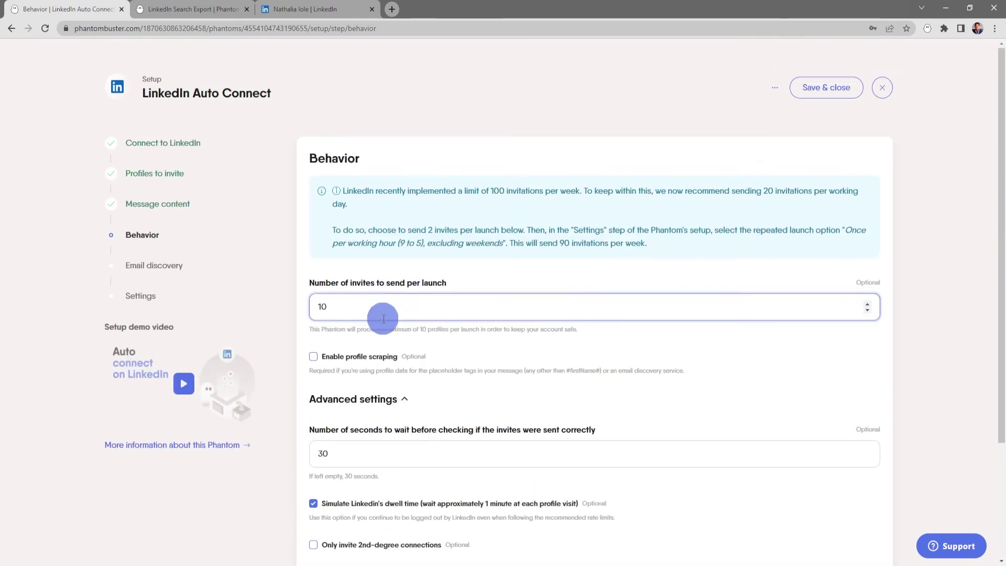
{"action": "left_click", "coordinate": [370, 392]}
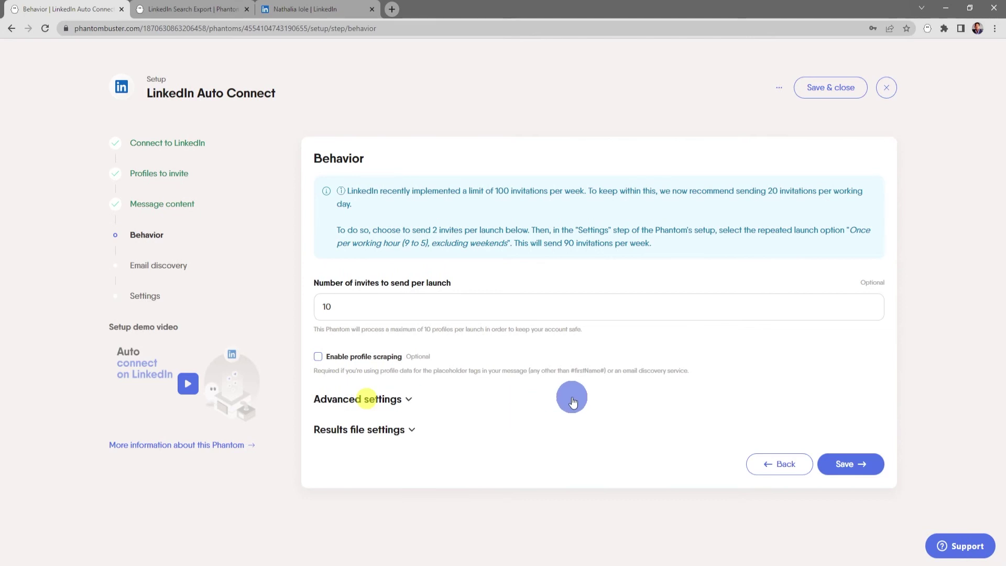
{"action": "left_click", "coordinate": [861, 466]}
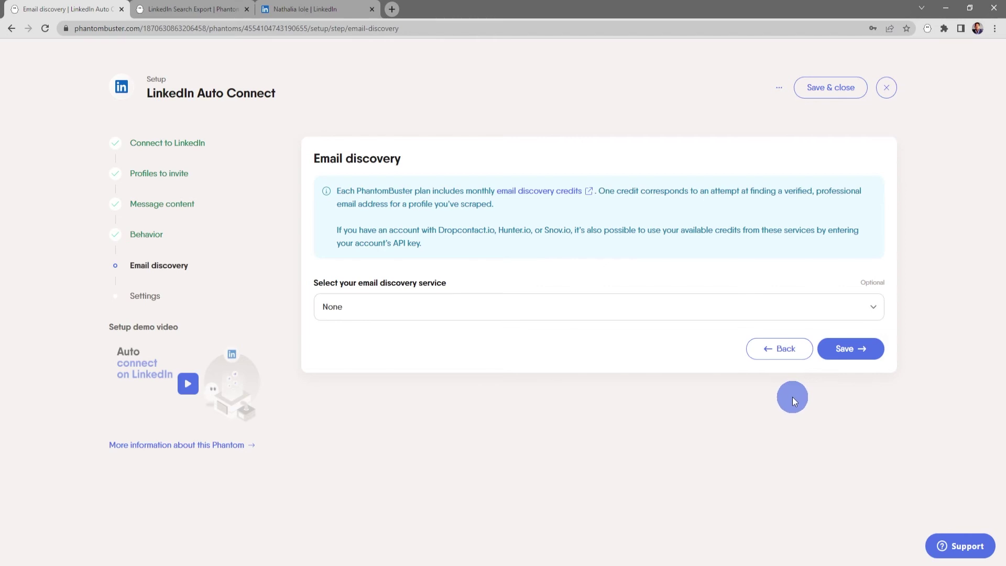
Choose PhantomBuster as the email discovery service and save.
{"action": "left_click", "coordinate": [705, 312]}
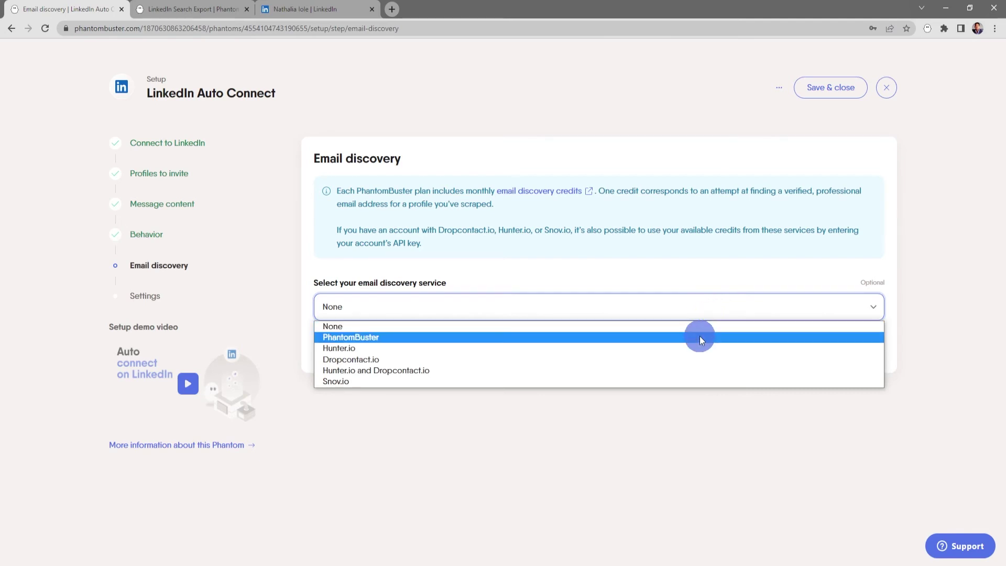
{"action": "left_click", "coordinate": [699, 336]}
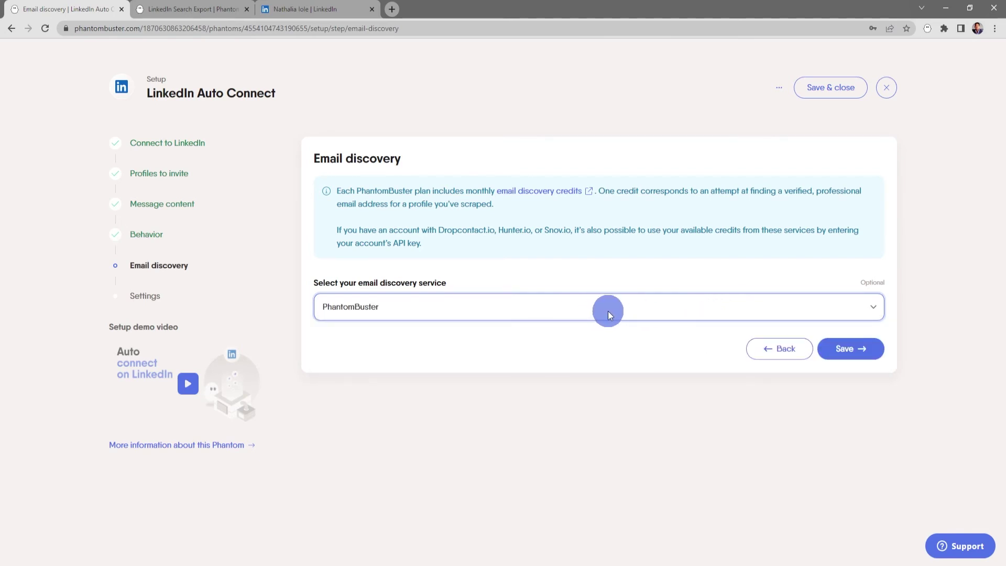
{"action": "left_click", "coordinate": [849, 349]}
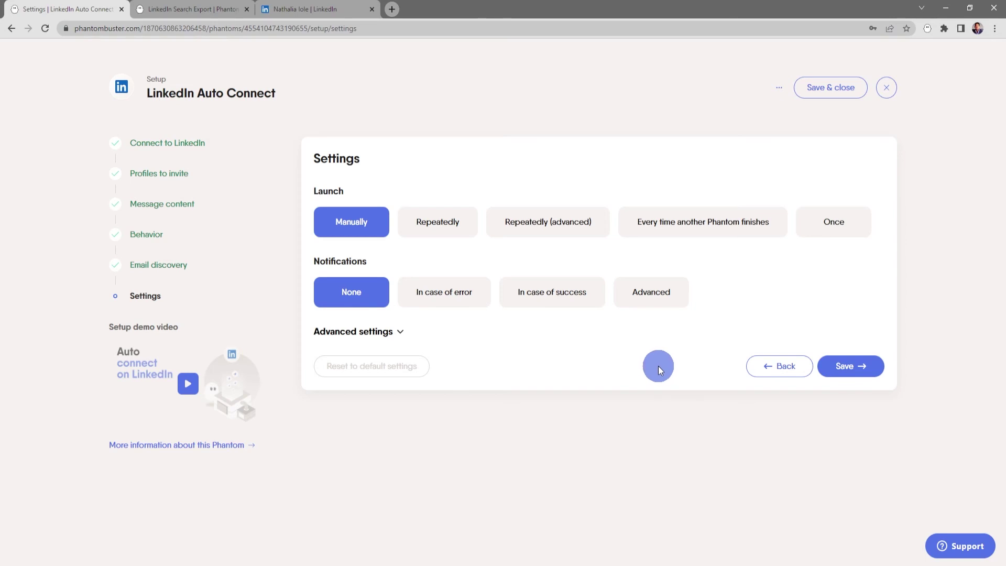
Try a repeating launch schedule, then revert to launching manually.
{"action": "left_click", "coordinate": [458, 229]}
{"action": "left_click", "coordinate": [491, 270]}
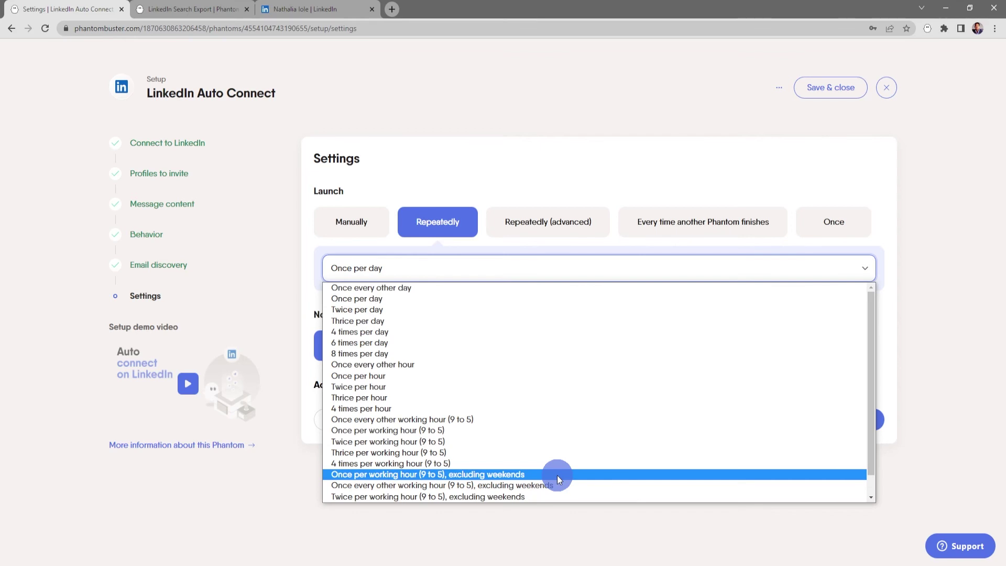
{"action": "left_click", "coordinate": [529, 240]}
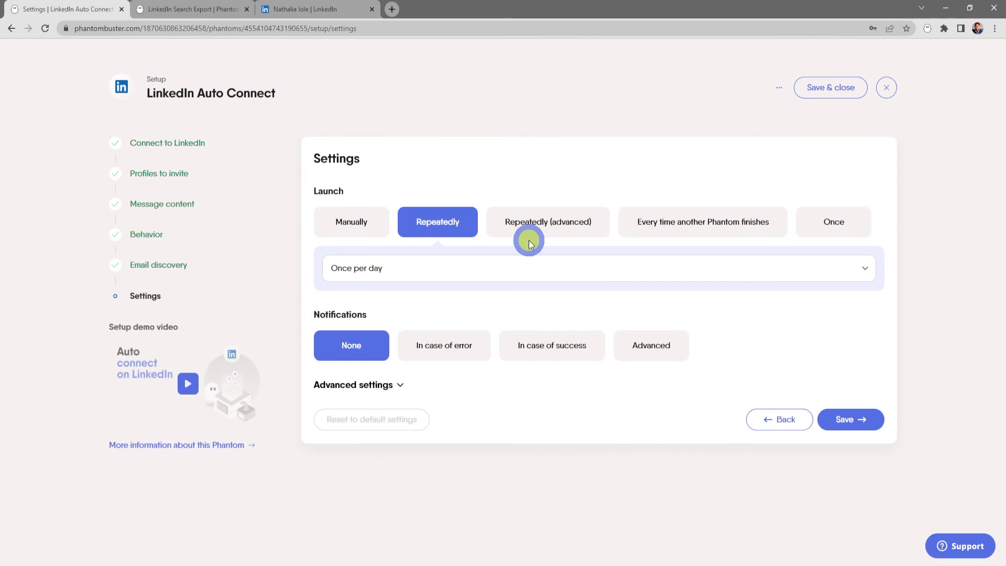
{"action": "left_click", "coordinate": [360, 224]}
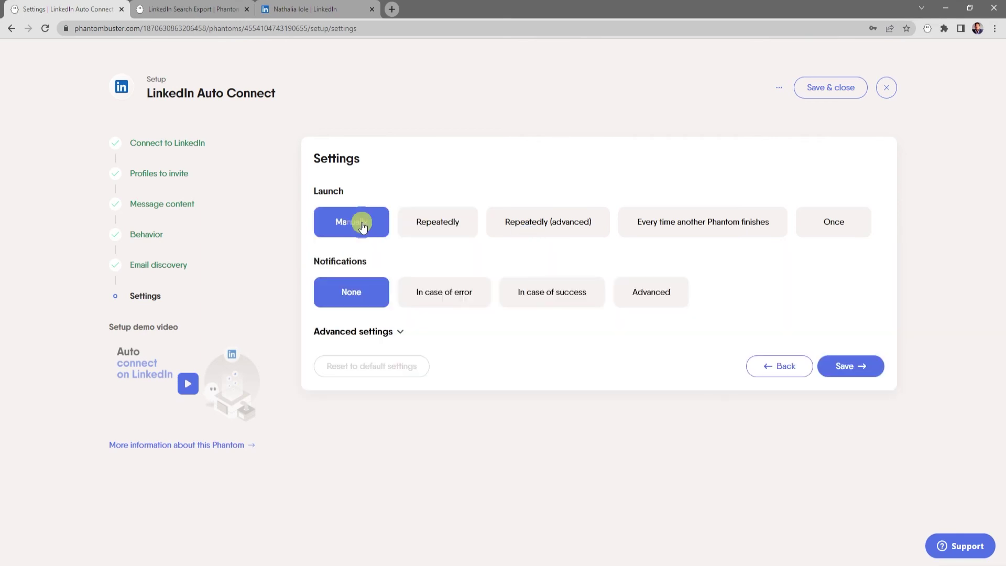
{"action": "left_click", "coordinate": [395, 310]}
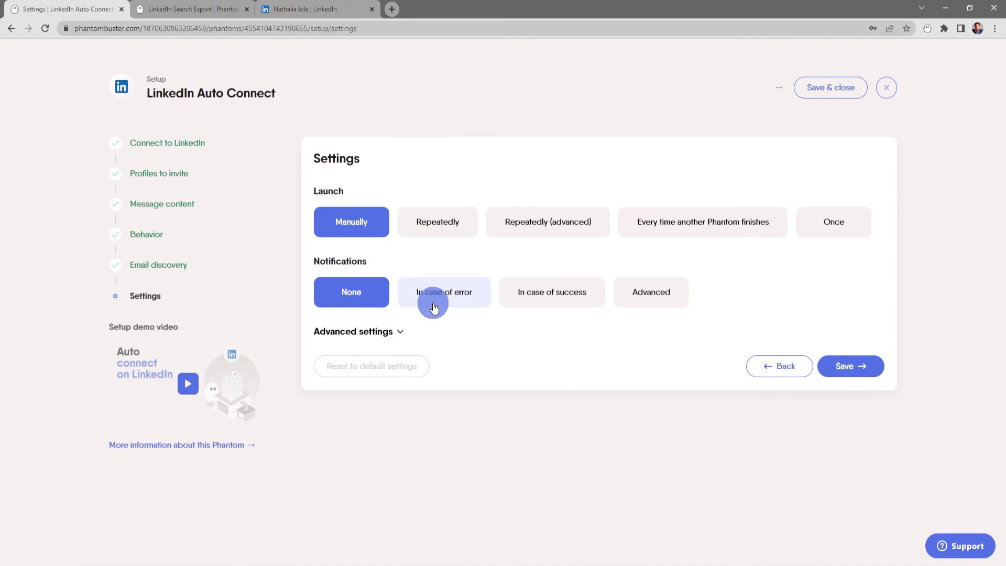
Review the advanced launch settings, keep no notifications, and save the setup.
{"action": "left_click", "coordinate": [393, 331]}
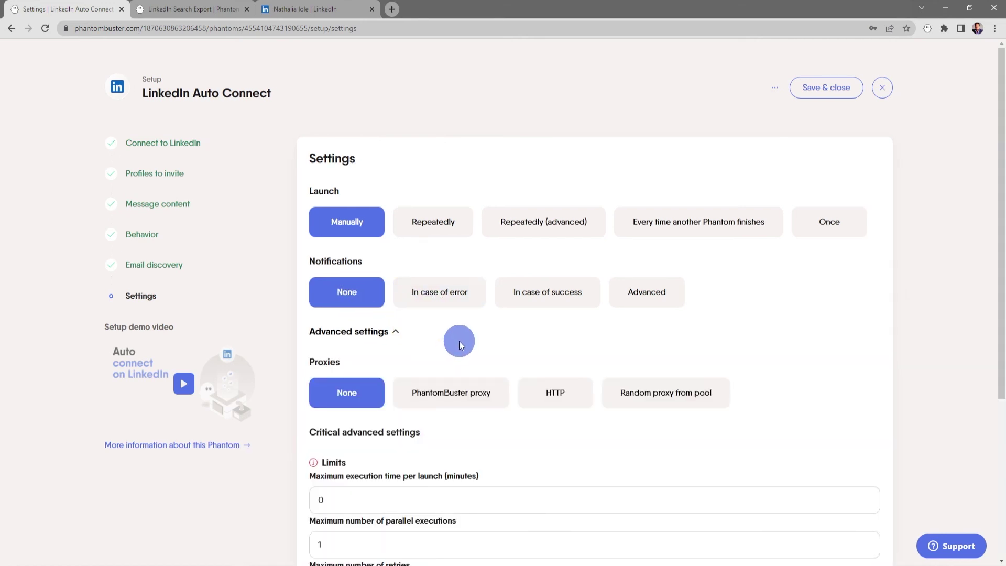
{"action": "scroll", "coordinate": [459, 340], "scroll_direction": "down", "scroll_amount": 2}
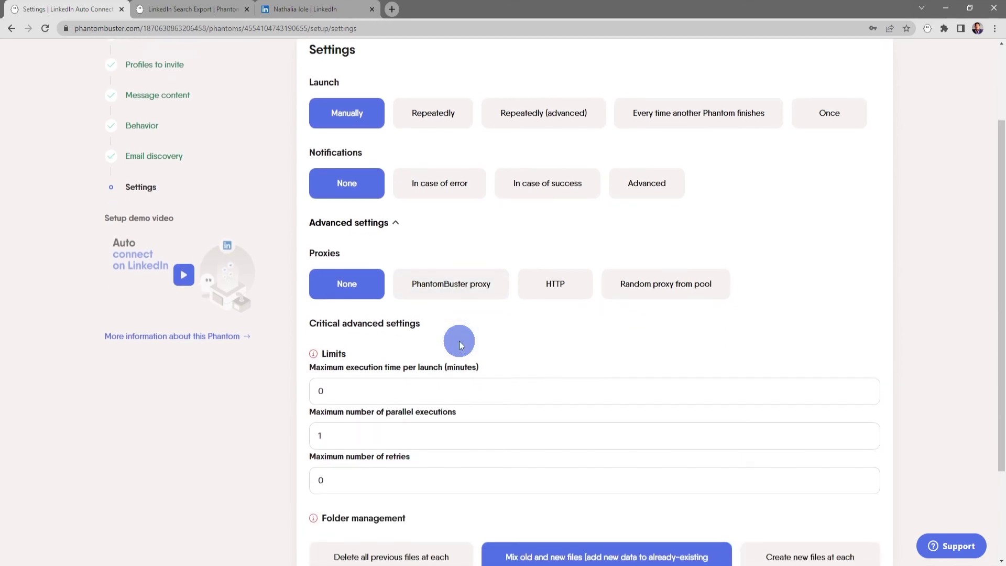
{"action": "scroll", "coordinate": [459, 340], "scroll_direction": "down", "scroll_amount": 2}
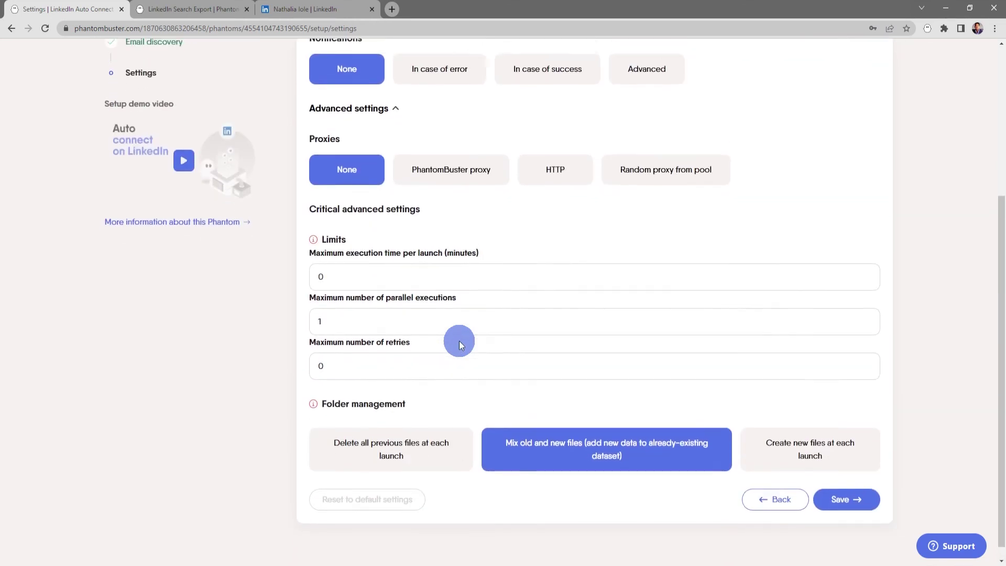
{"action": "scroll", "coordinate": [359, 268], "scroll_direction": "up", "scroll_amount": 3}
{"action": "left_click", "coordinate": [376, 257]}
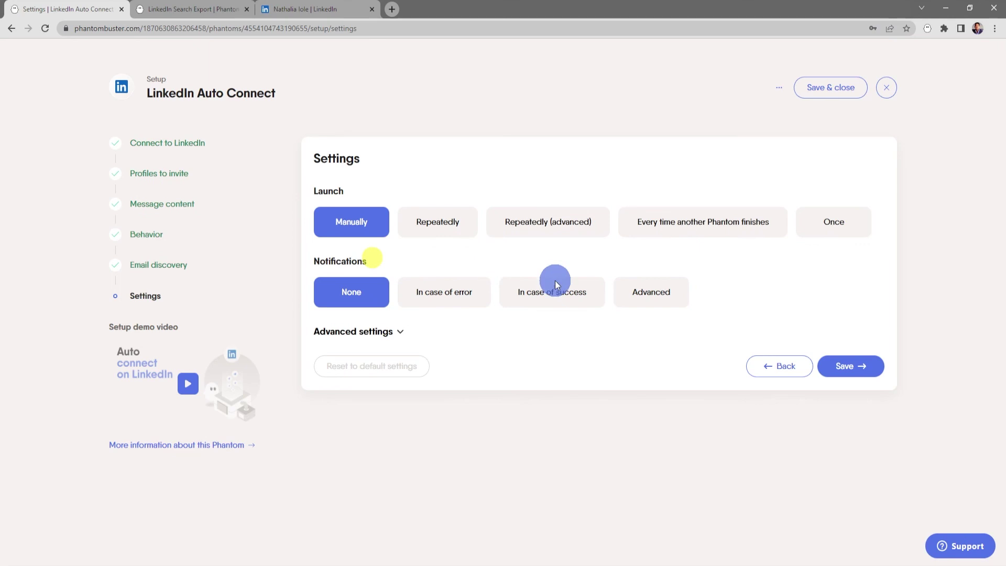
{"action": "left_click", "coordinate": [847, 365]}
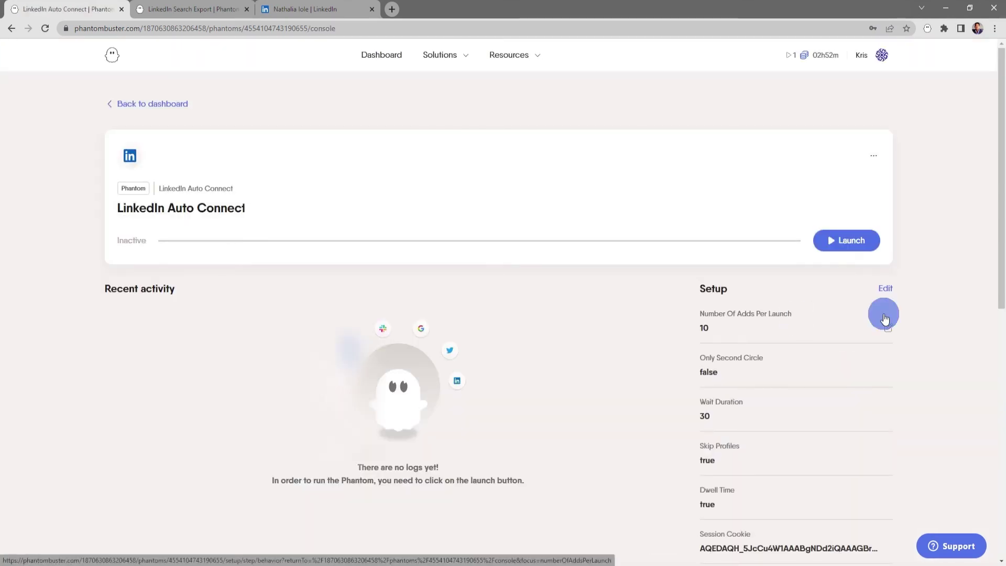
Launch the LinkedIn Auto Connect phantom and let it send 1 invitation.
{"action": "left_click", "coordinate": [853, 244]}
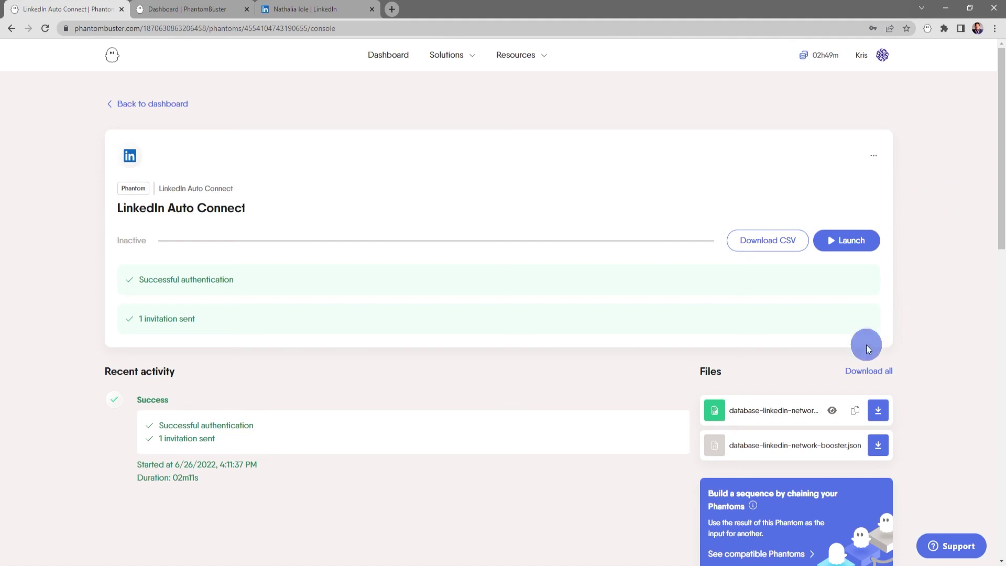
Preview the database-linkedin-network-booster results table with its one invited profile and download it as CSV.
{"action": "left_click", "coordinate": [833, 412]}
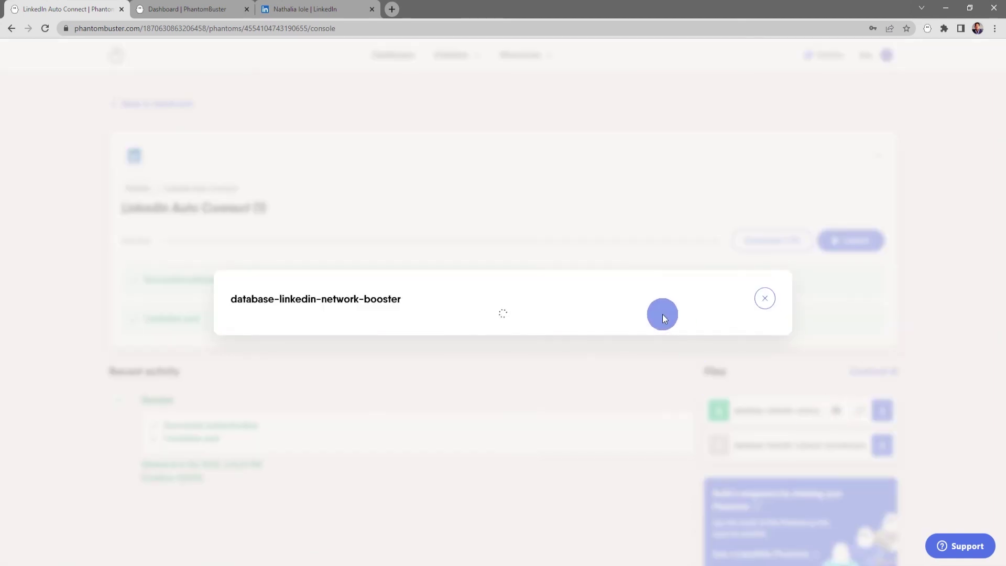
{"action": "left_click_drag", "start_coordinate": [441, 346], "coordinate": [702, 352]}
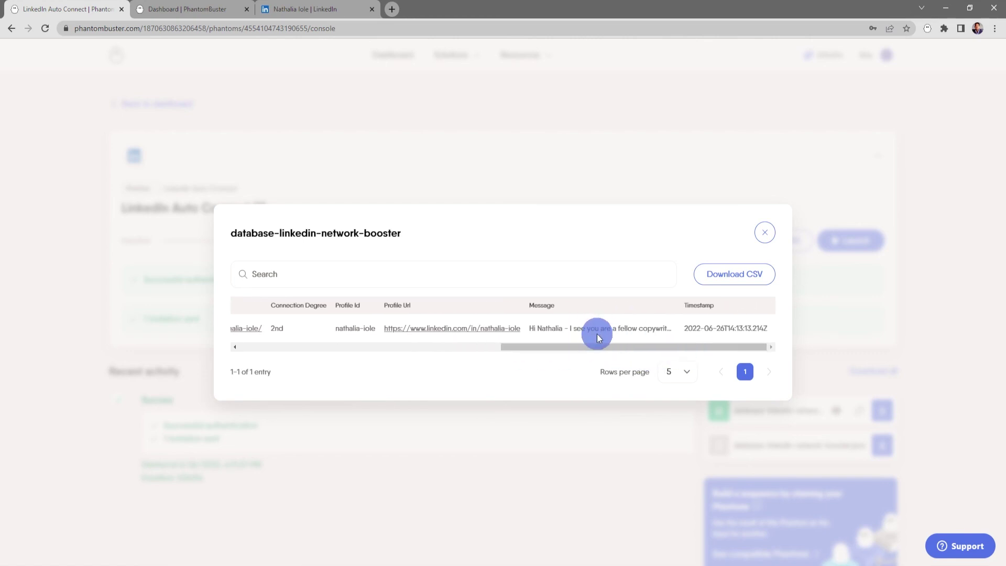
{"action": "left_click_drag", "start_coordinate": [618, 345], "coordinate": [354, 336]}
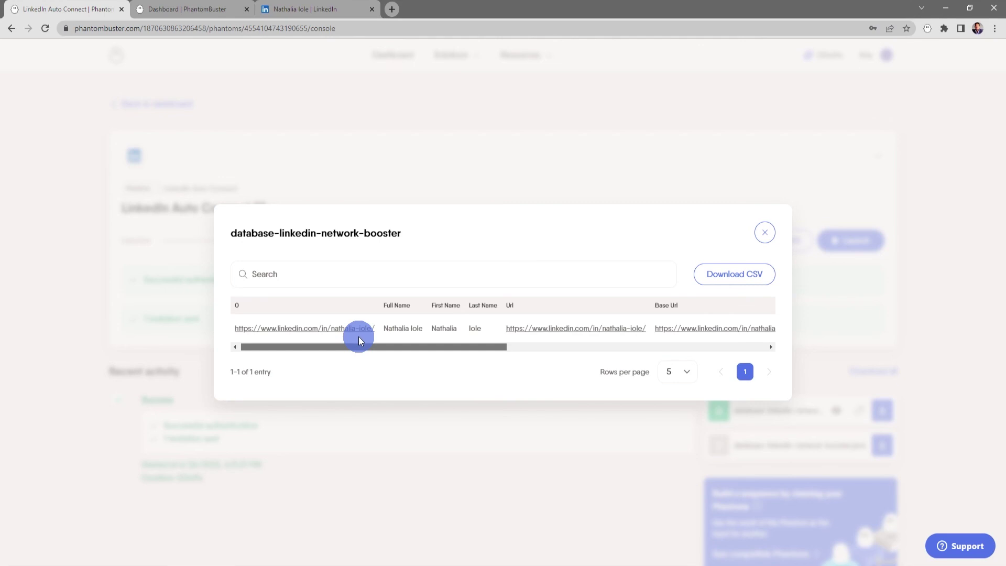
{"action": "left_click", "coordinate": [741, 279]}
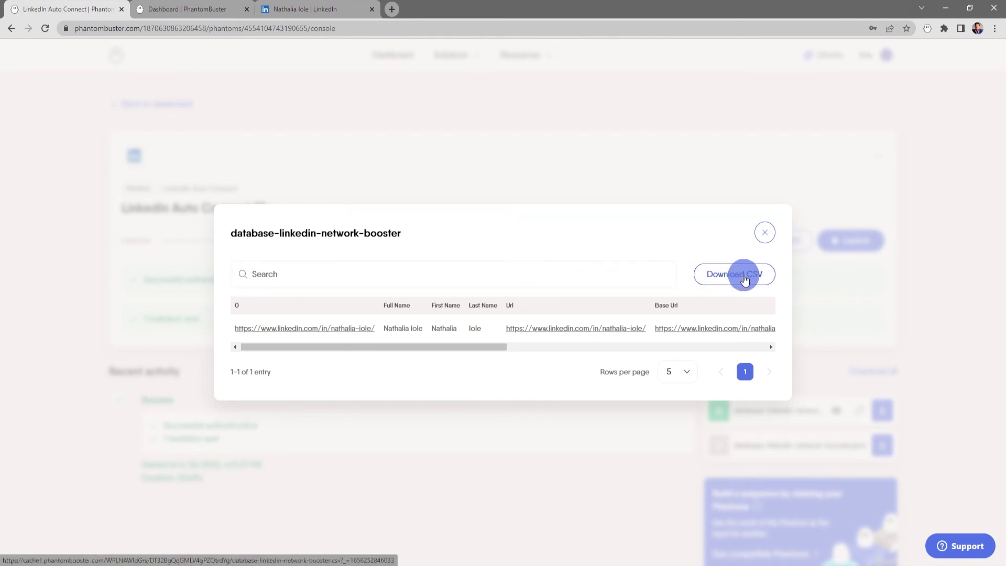